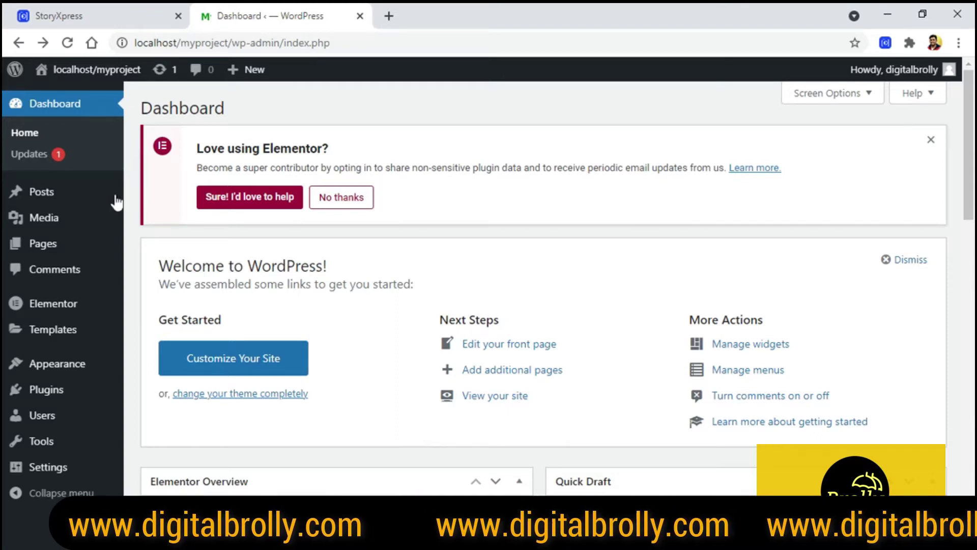
From the list of all posts, open the "Hello world!" post for editing in a new browser tab.
mouse_move(69, 201)
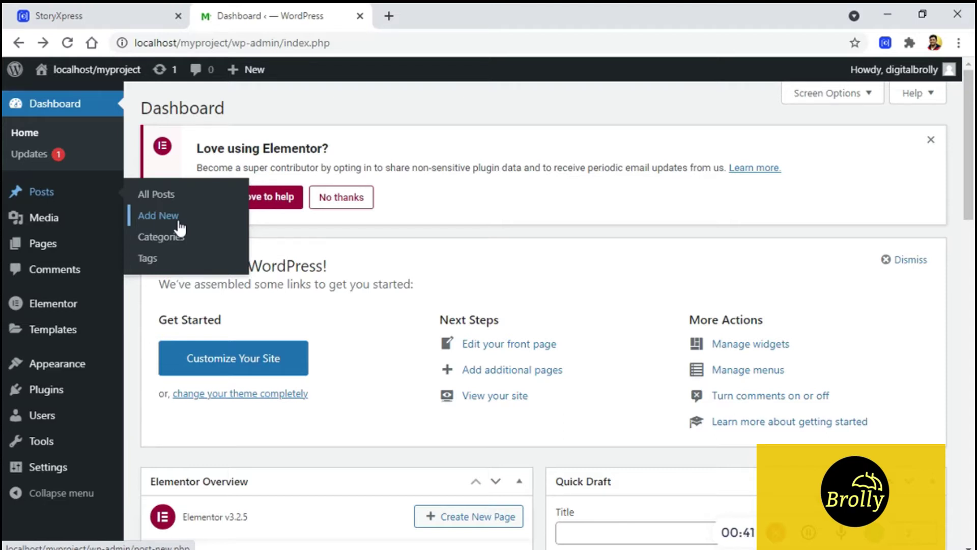
click(164, 200)
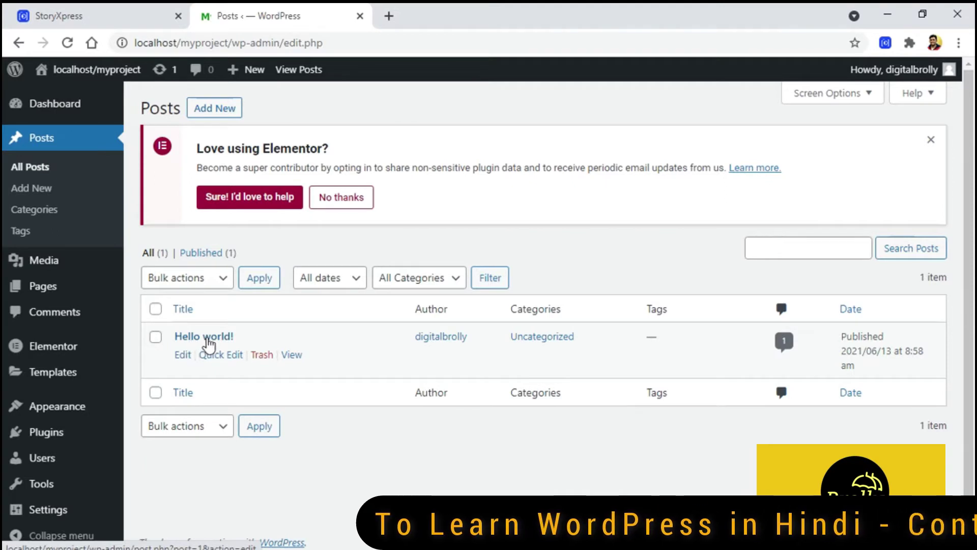
right_click(210, 339)
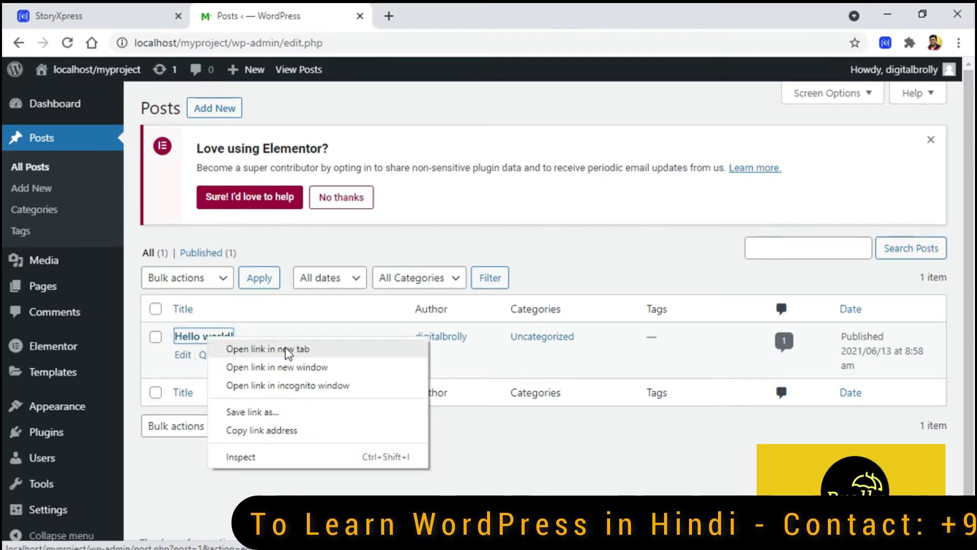
click(288, 348)
click(438, 14)
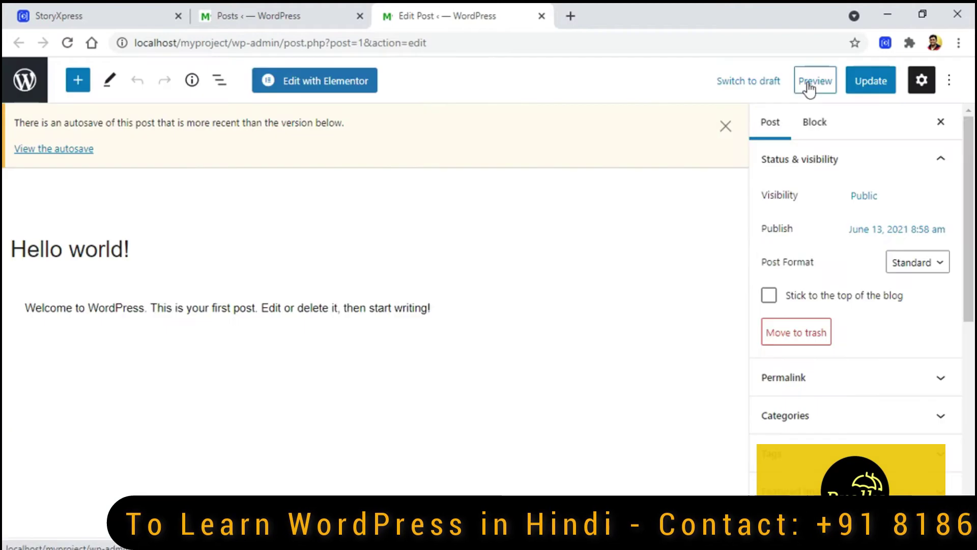
Preview the "Hello world!" post in a new tab and highlight its title there.
click(812, 82)
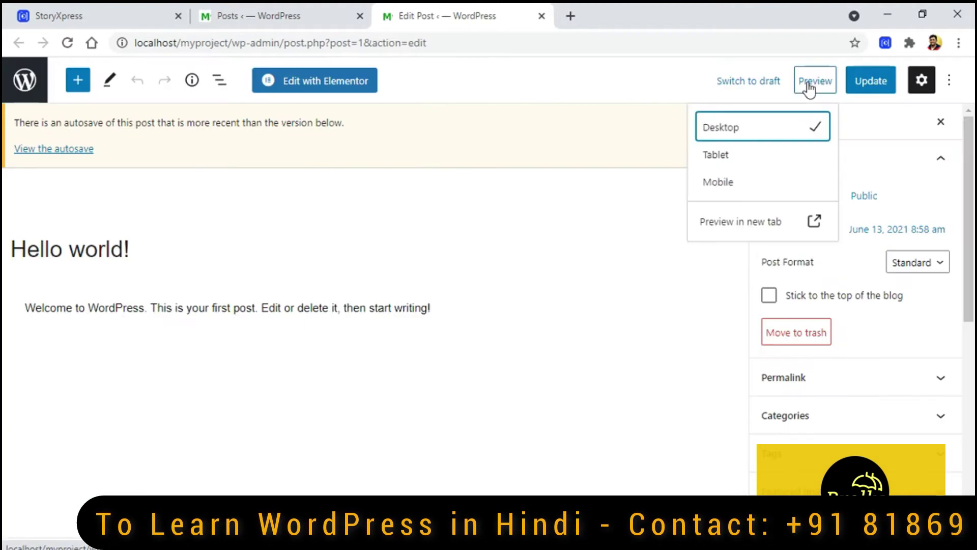
click(770, 224)
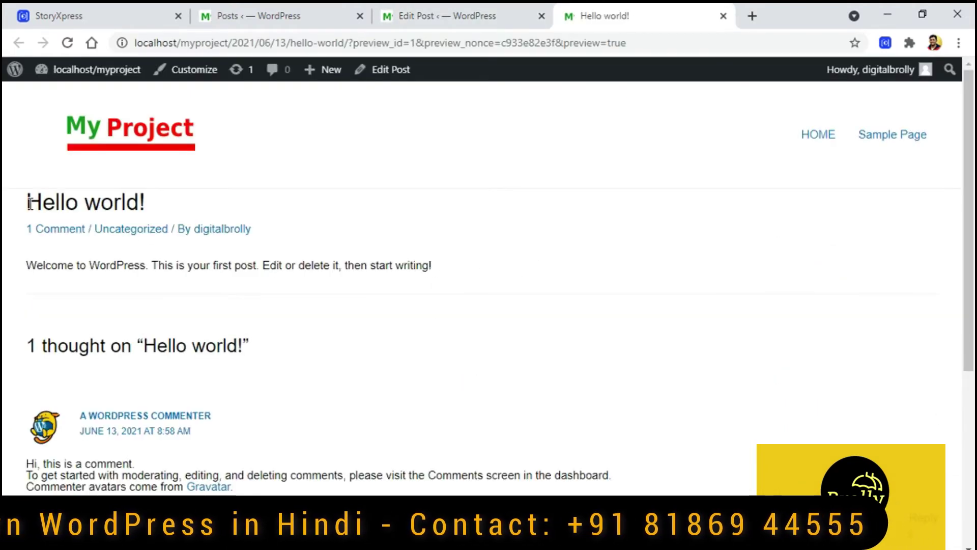
drag(29, 203, 148, 210)
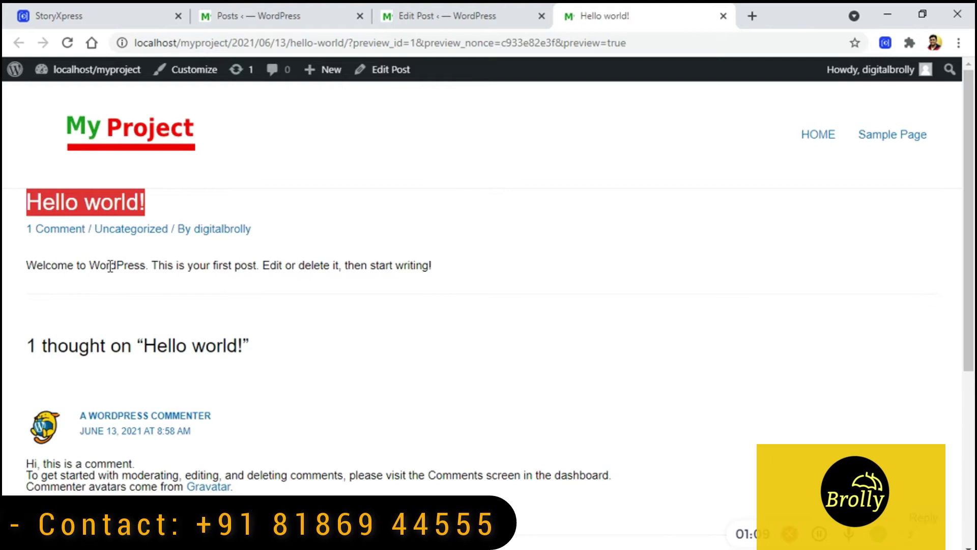
Return to the posts list and close the editor and preview tabs of the "Hello world!" post.
click(283, 15)
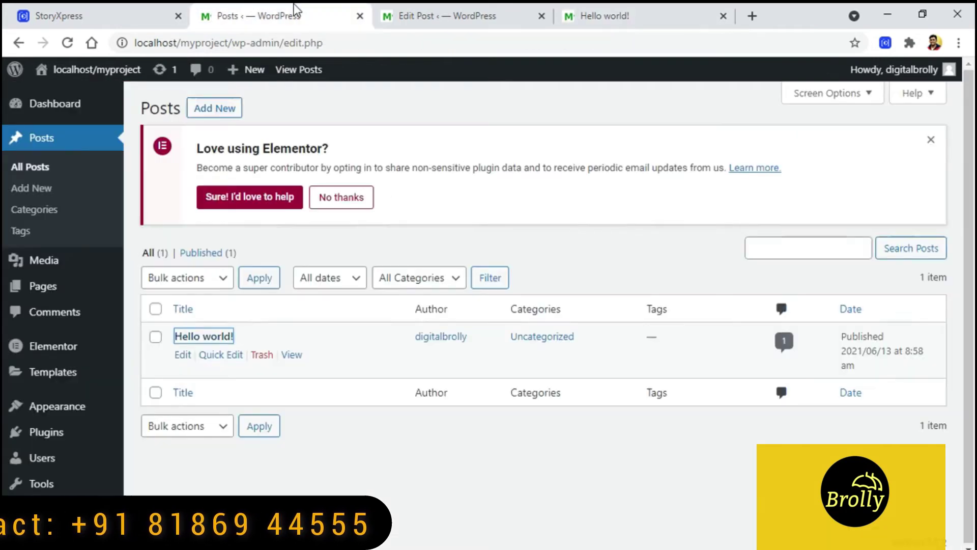
click(541, 16)
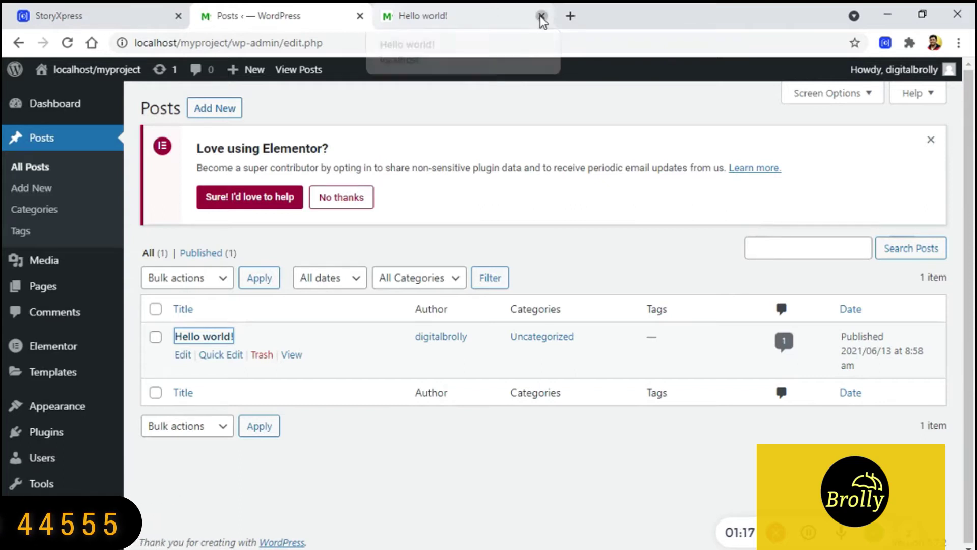
click(541, 16)
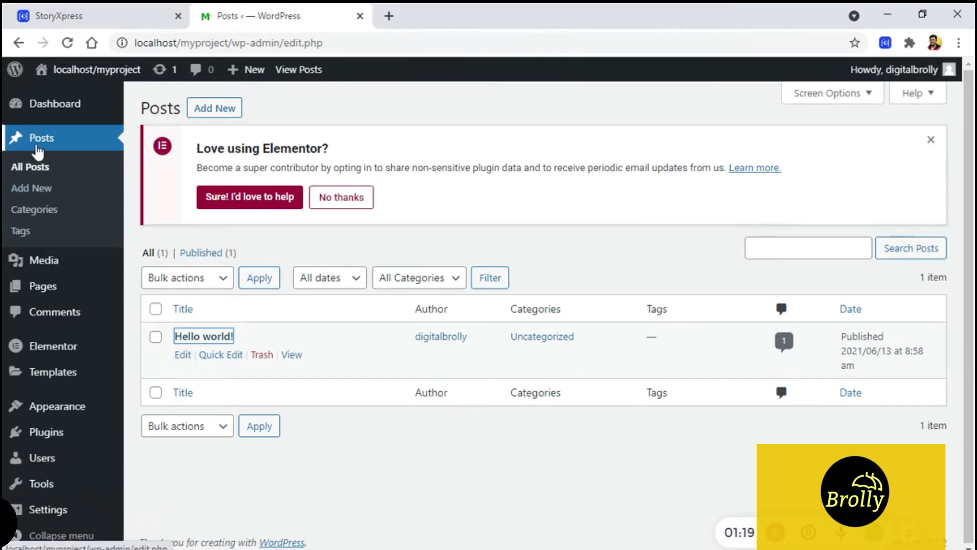
Create a new post with the title "Digital Marketing Couse With Internship".
click(46, 196)
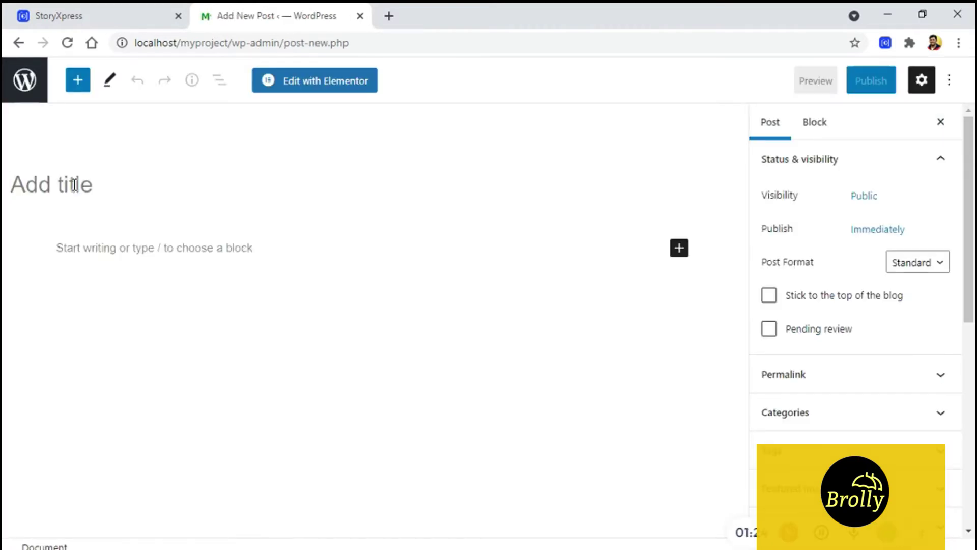
text(Di)
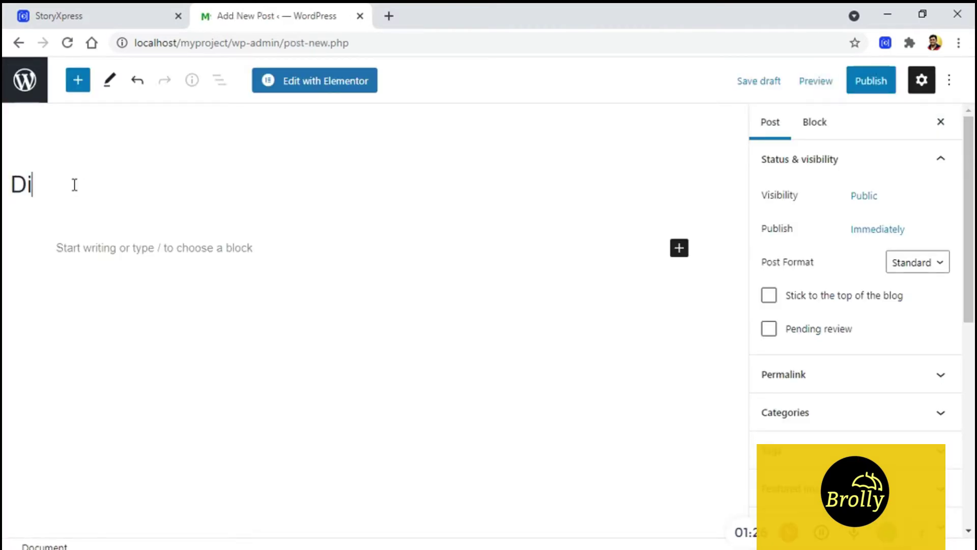
text(gital Marketing )
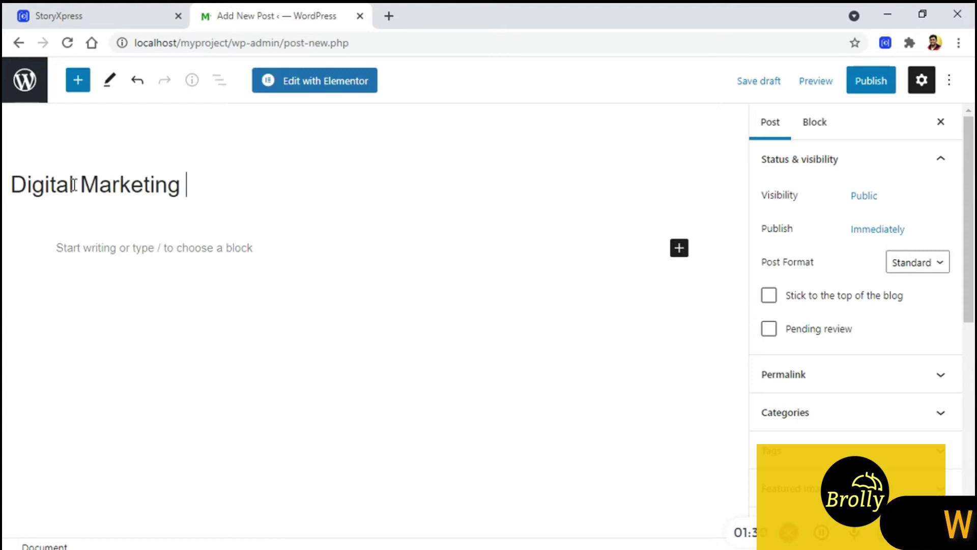
text(Couse With)
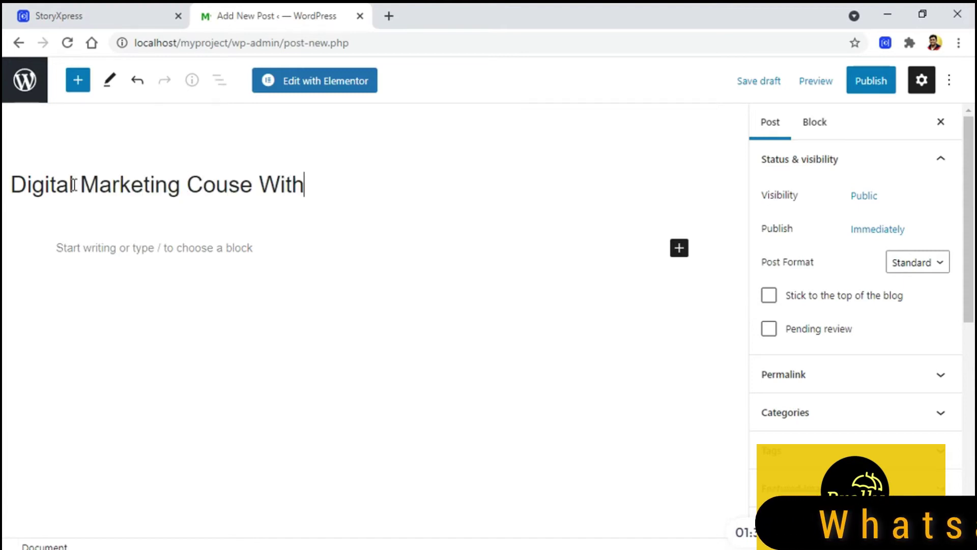
text( Internsheep)
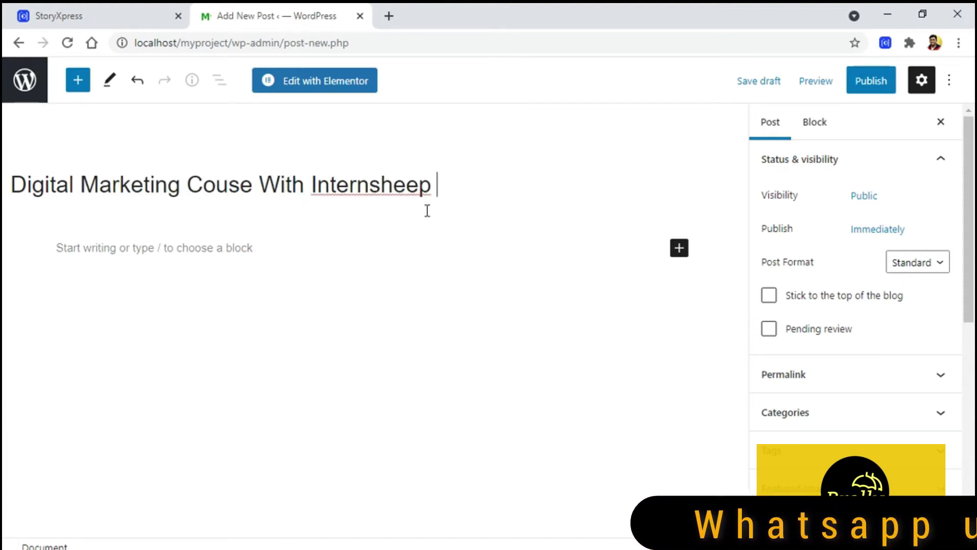
key(BackSpace)
key(BackSpace)
key(BackSpace)
Search the web for "lorem ipsum" in a new tab and copy the "What is Lorem Ipsum?" paragraph from lipsum.com.
key(ctrl+t)
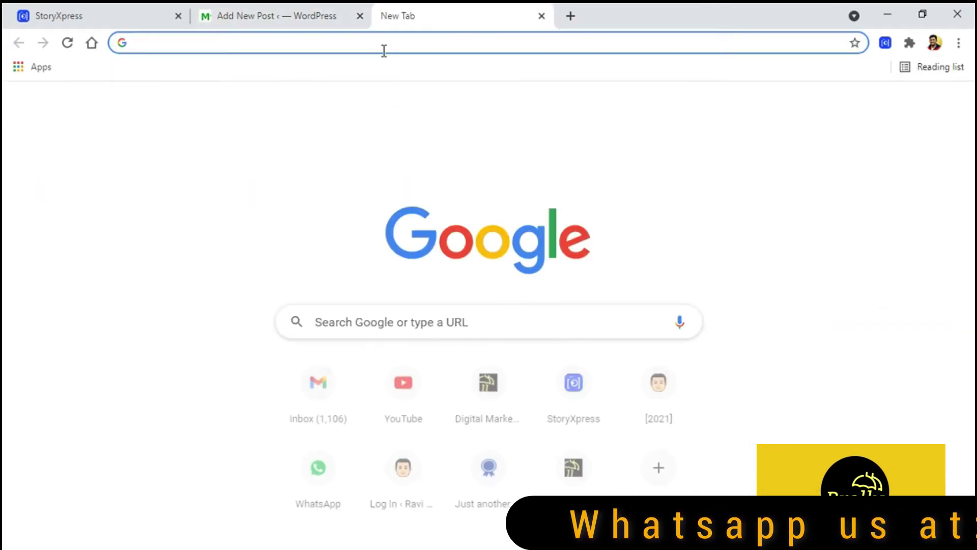
text(lo)
key(Down)
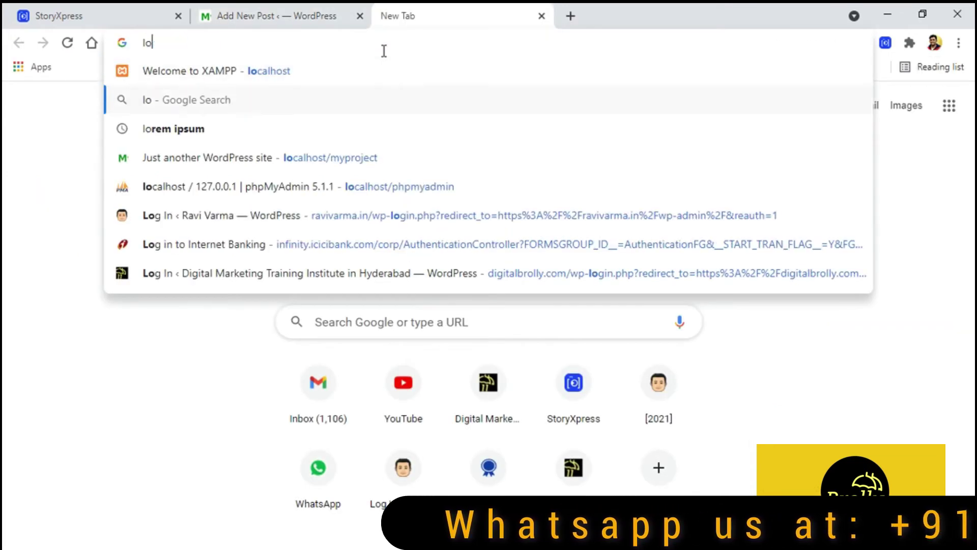
key(Down)
key(Return)
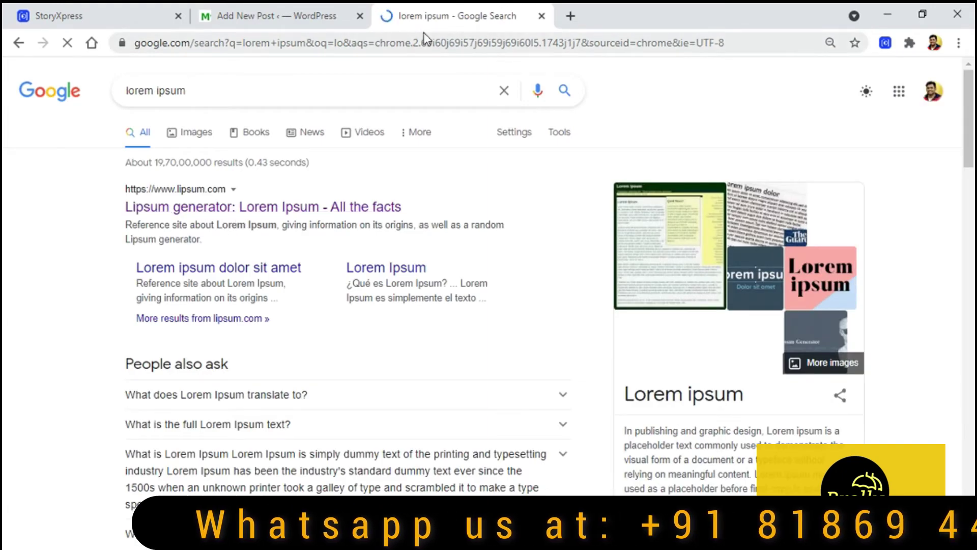
triple_click(289, 440)
key(ctrl+c)
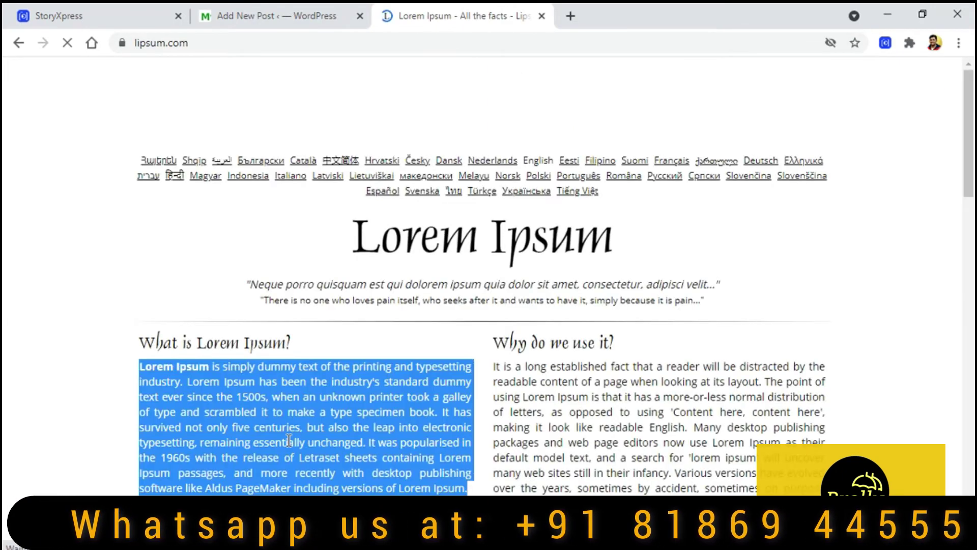
Paste the copied Lorem Ipsum paragraph into the body of the new post.
click(258, 15)
click(233, 258)
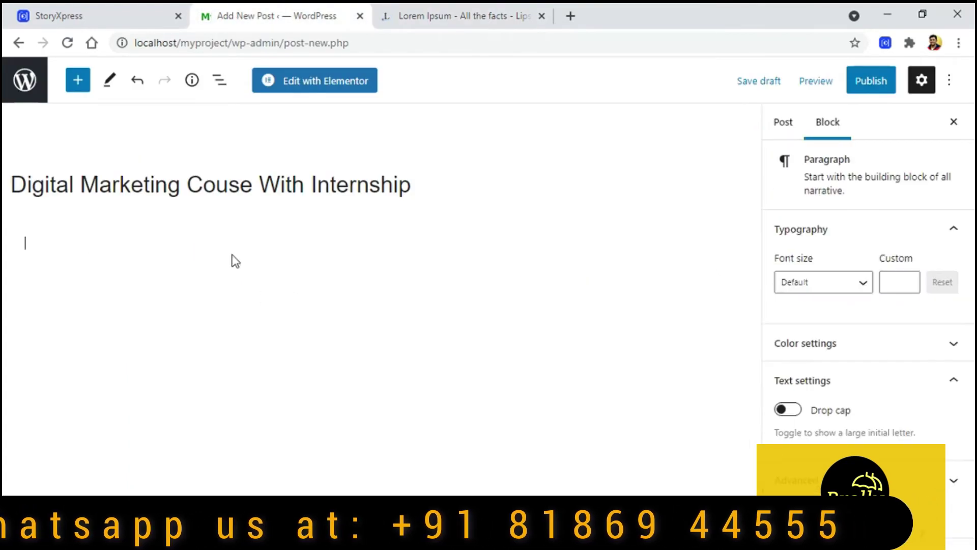
key(ctrl+v)
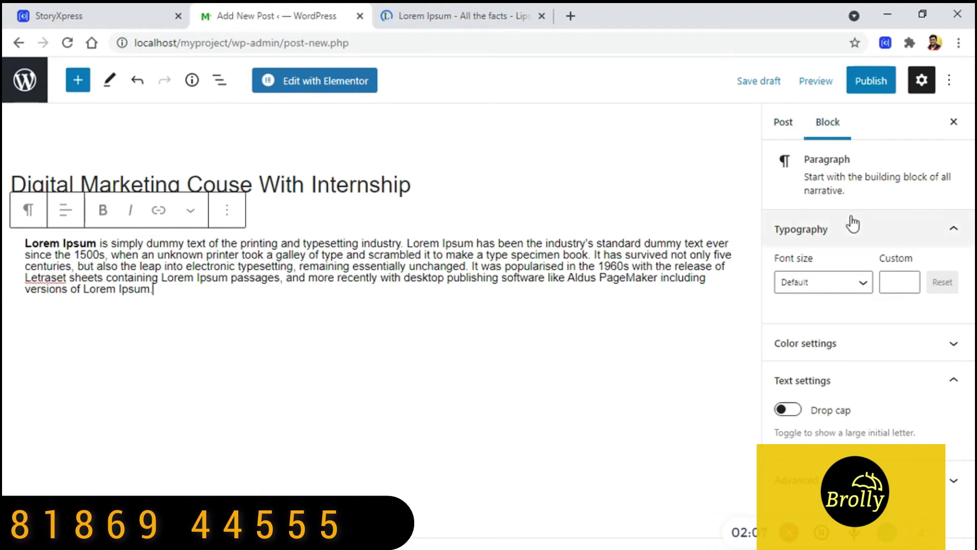
Try the Small, Normal and Medium font size presets on the paragraph, ending with Normal.
click(832, 283)
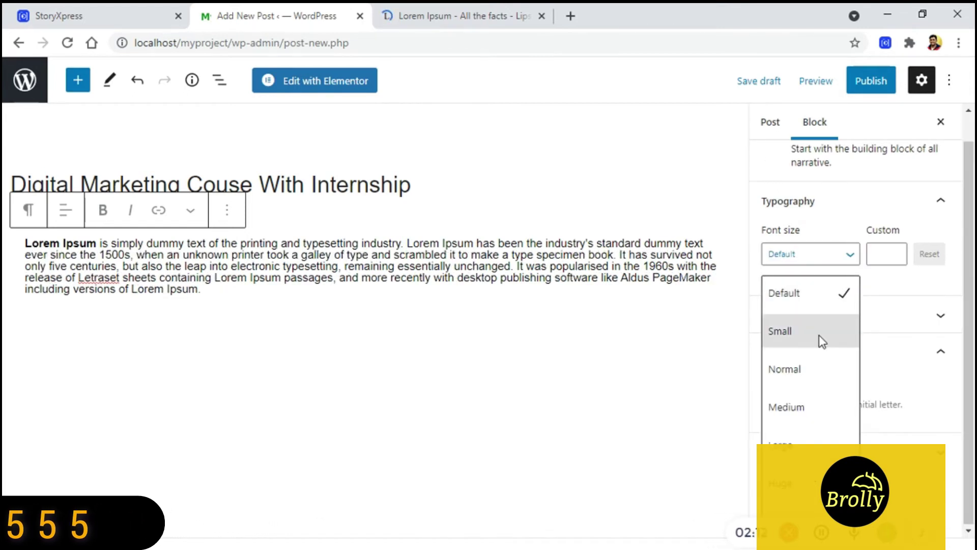
click(819, 332)
click(827, 287)
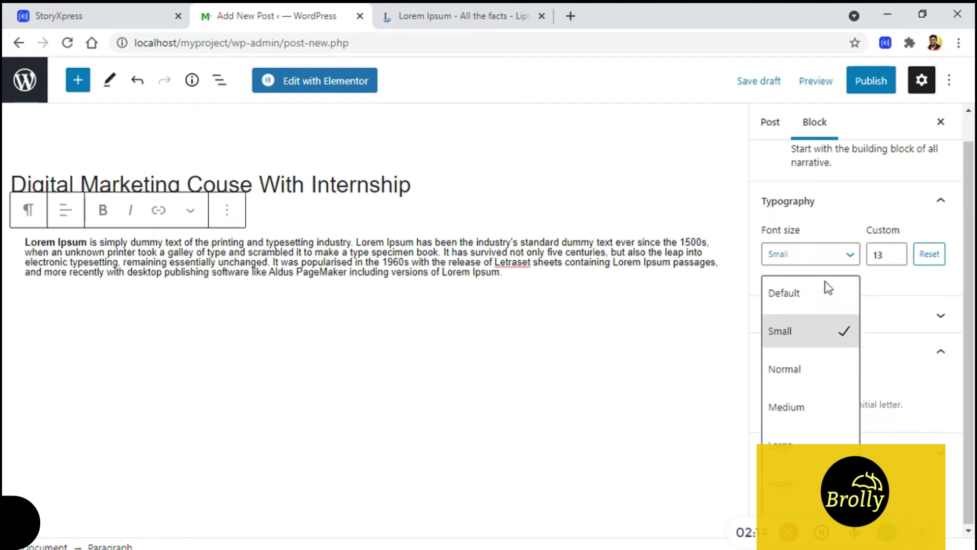
click(813, 370)
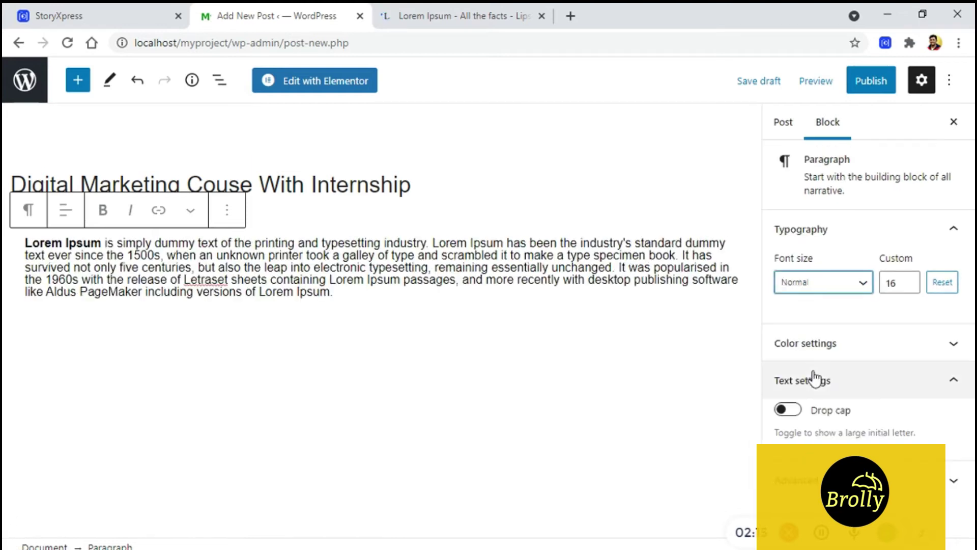
click(833, 293)
click(801, 409)
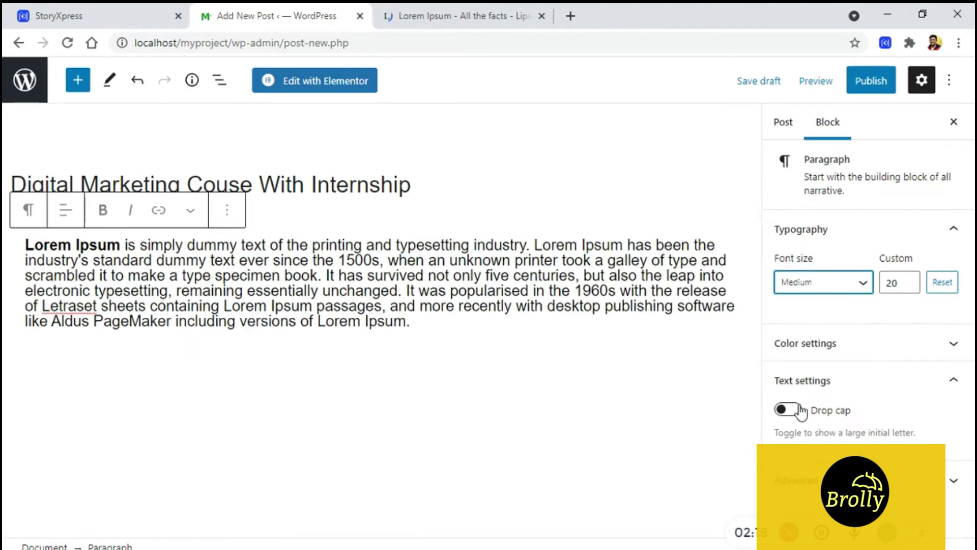
click(811, 289)
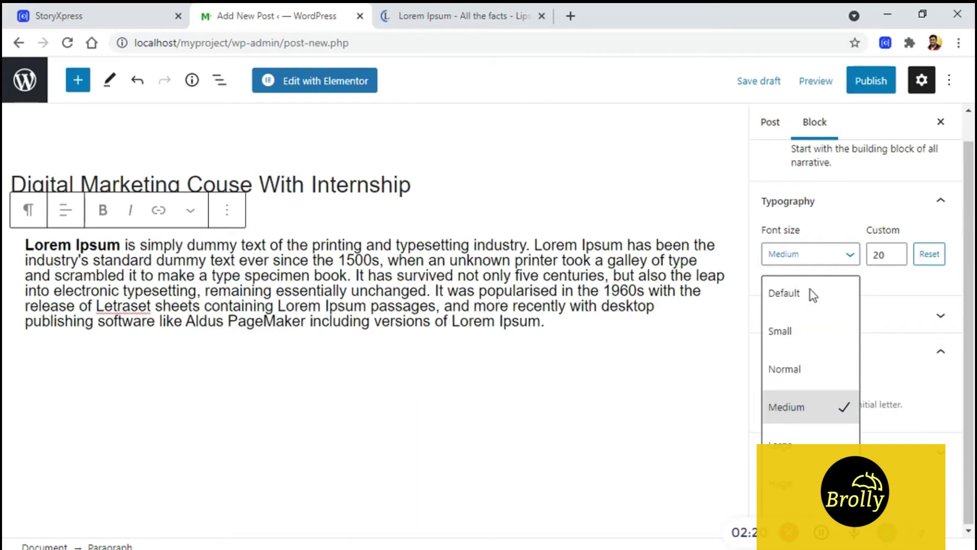
click(811, 370)
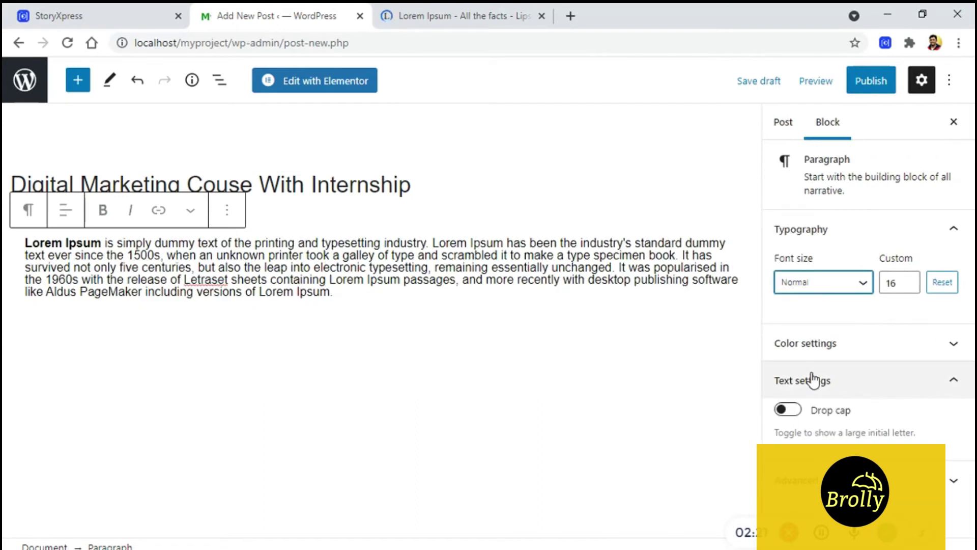
Set the paragraph's custom font size to 17.
click(908, 281)
click(908, 281)
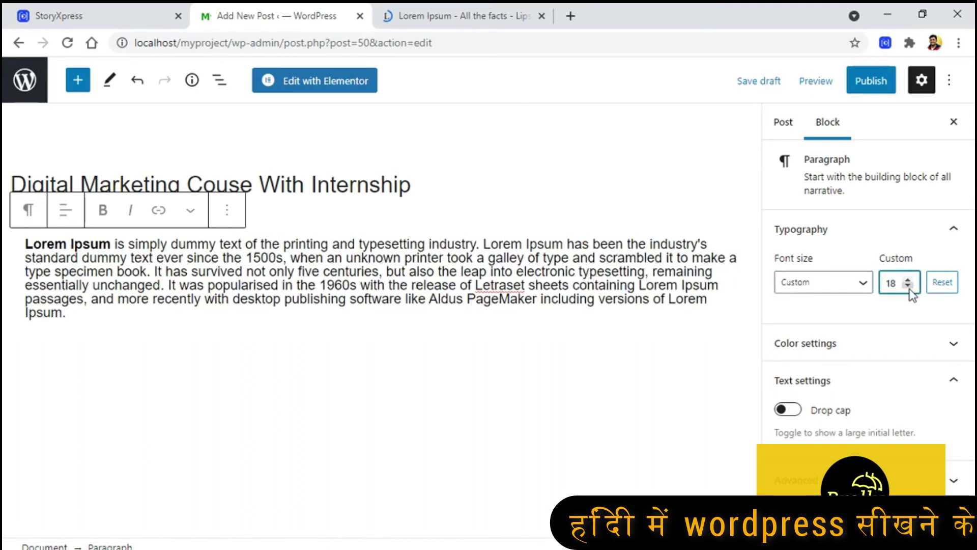
click(908, 285)
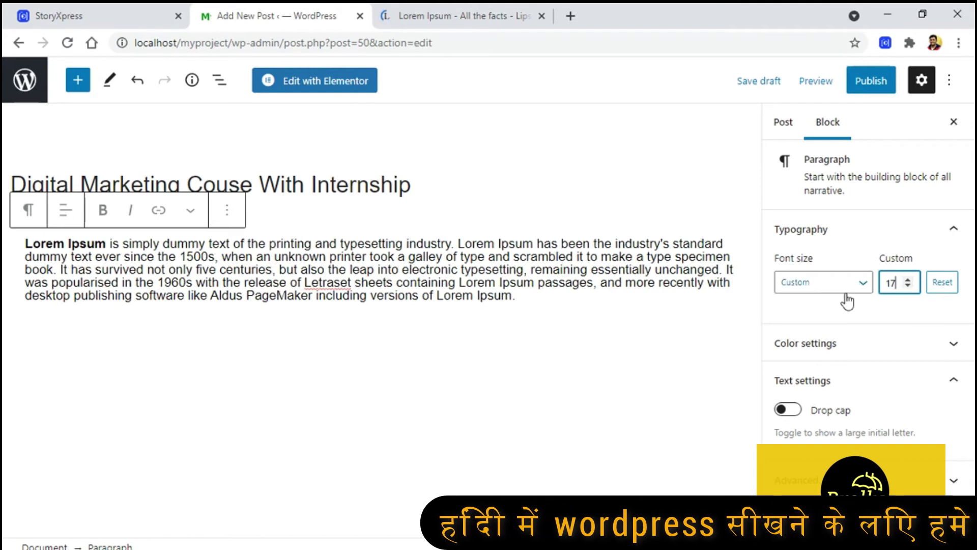
Try gray and pink as the paragraph's text color and finish with black.
click(953, 351)
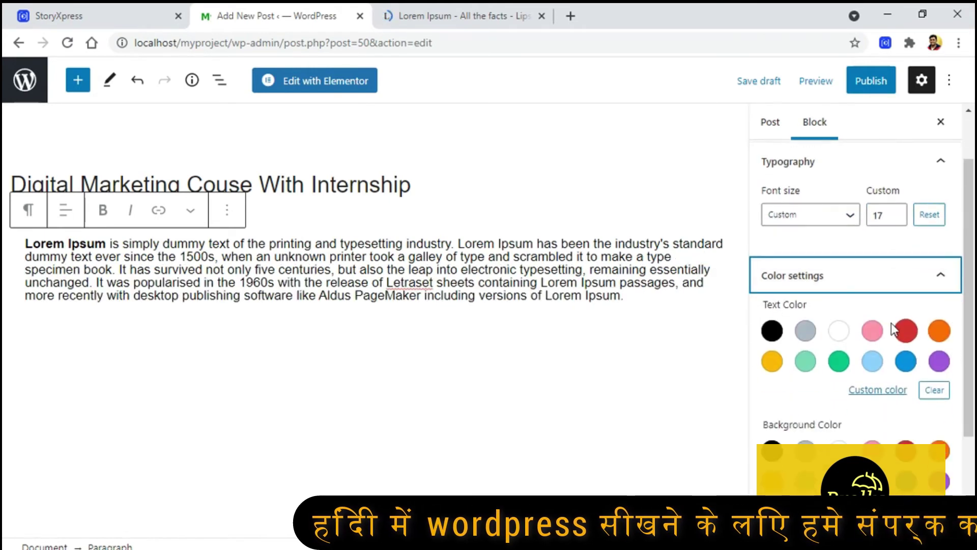
click(777, 336)
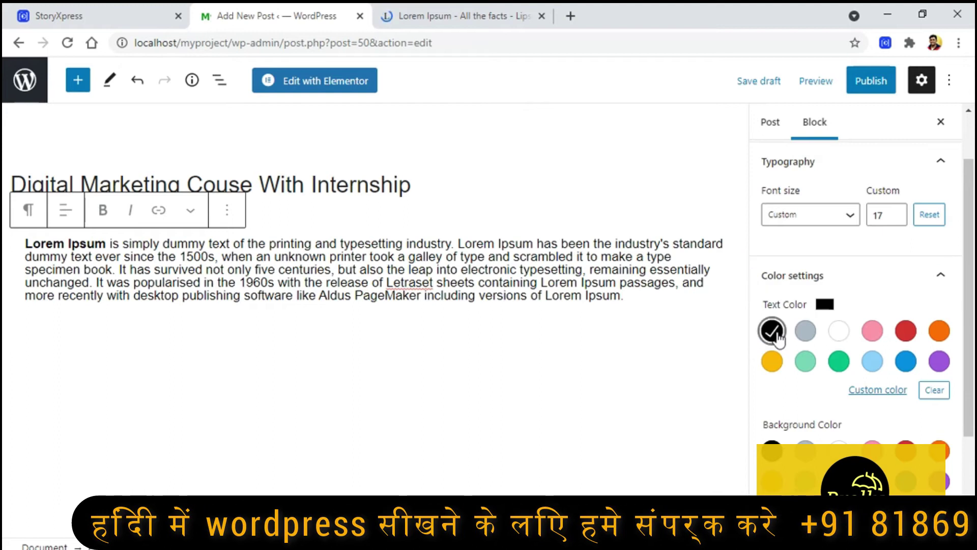
click(805, 332)
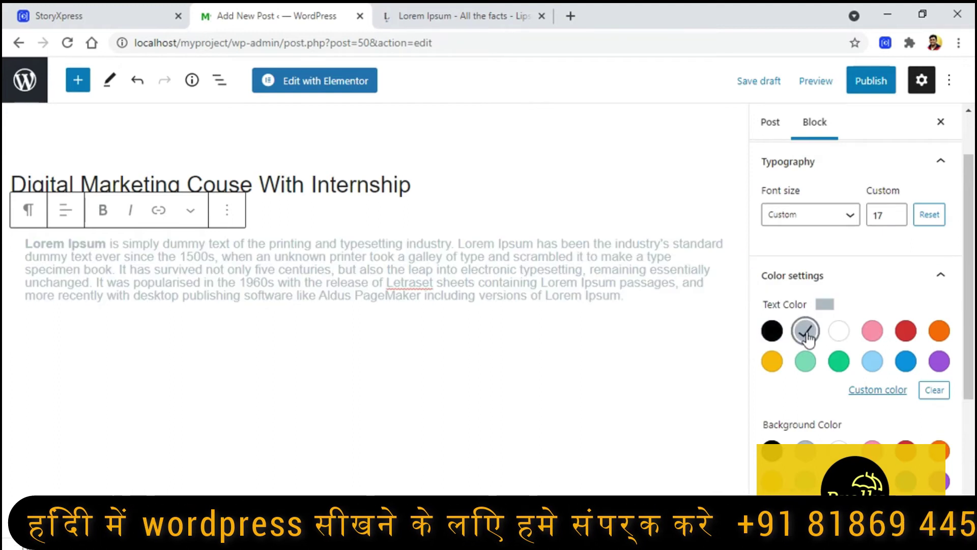
click(873, 332)
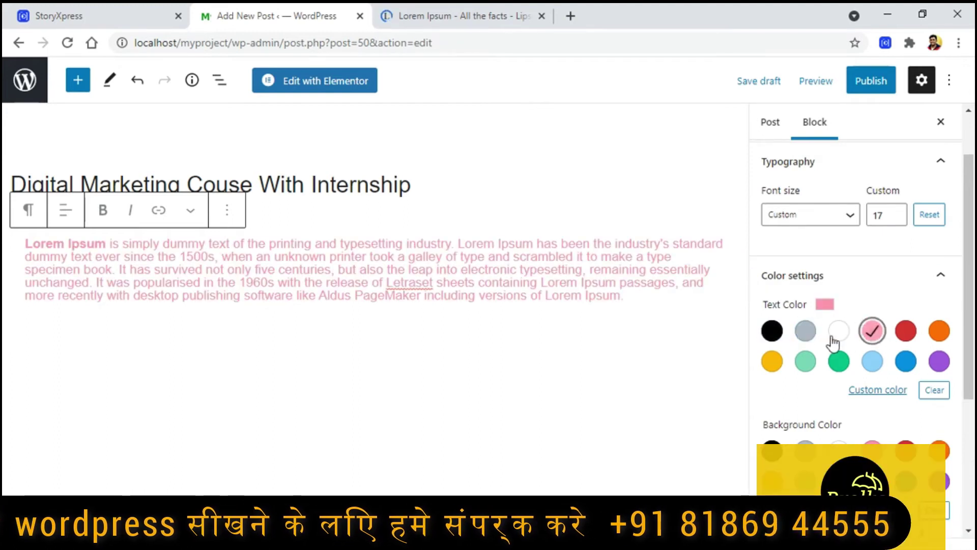
click(774, 335)
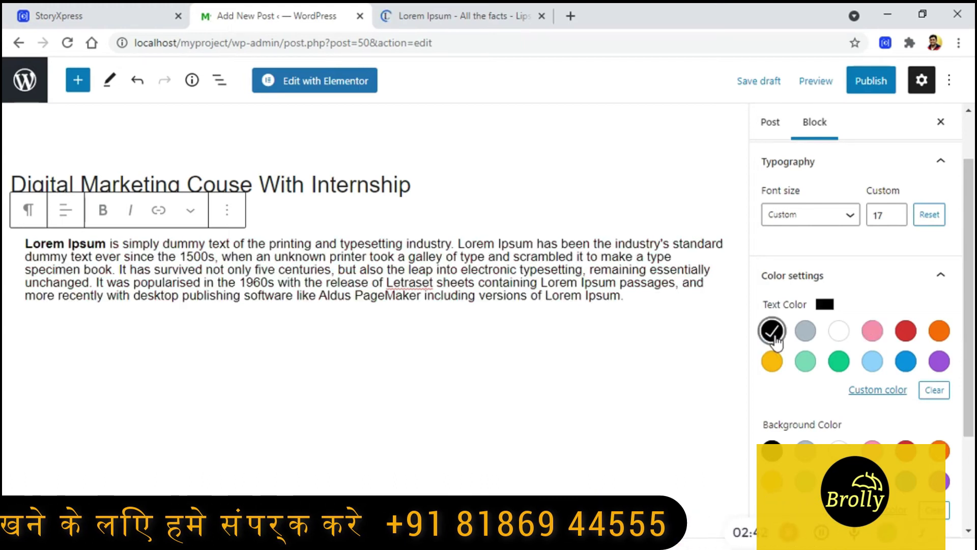
Try gray, white, pink, red, orange and purple as the paragraph's background color and finish with white.
scroll(774, 331, down, 3)
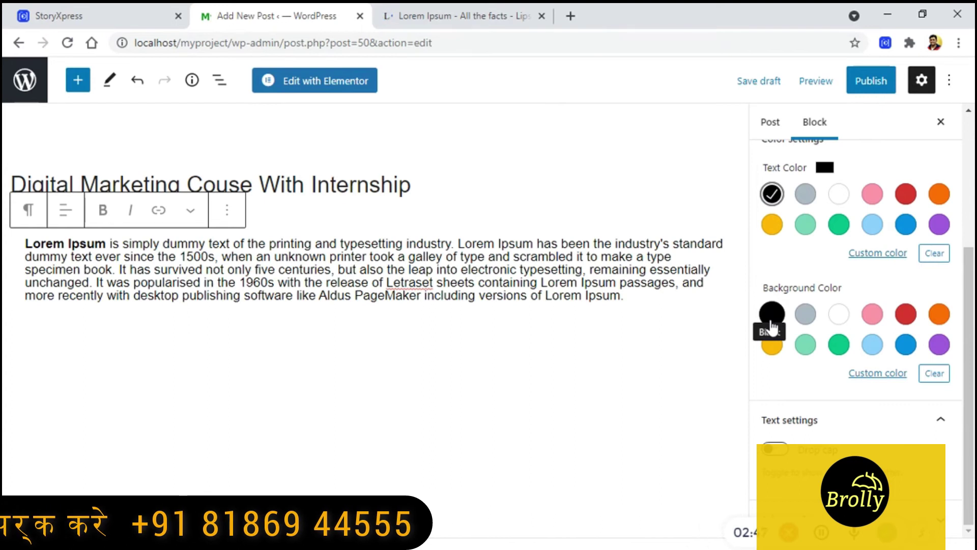
click(809, 320)
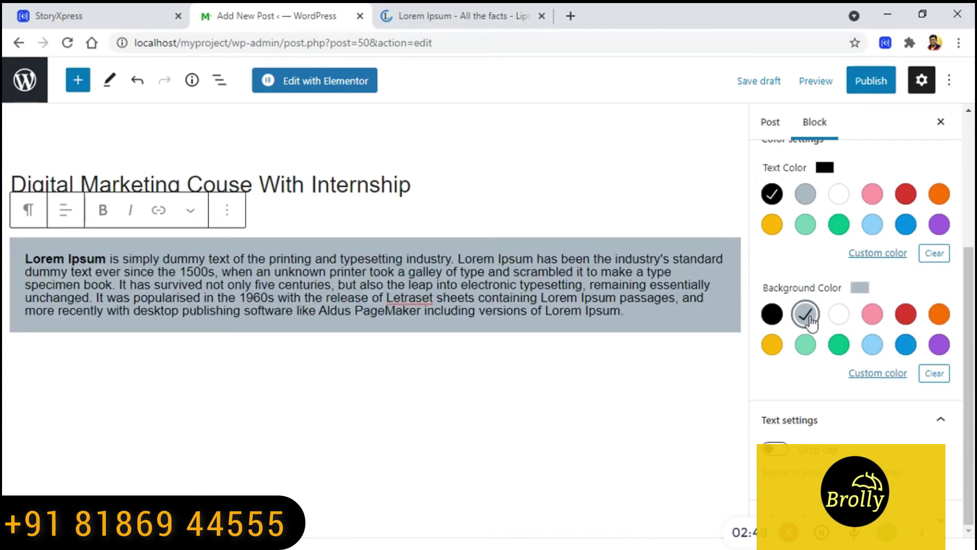
click(839, 314)
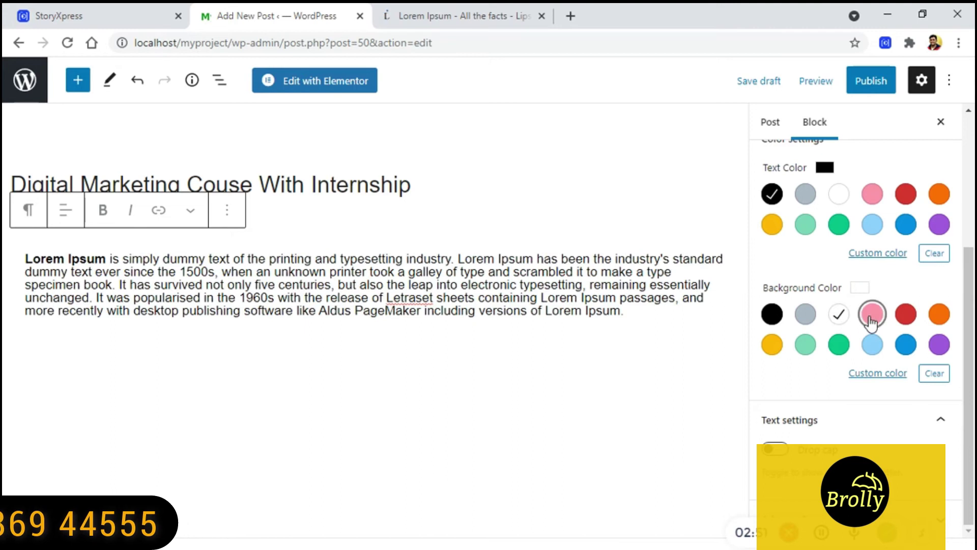
click(873, 314)
click(902, 318)
click(939, 314)
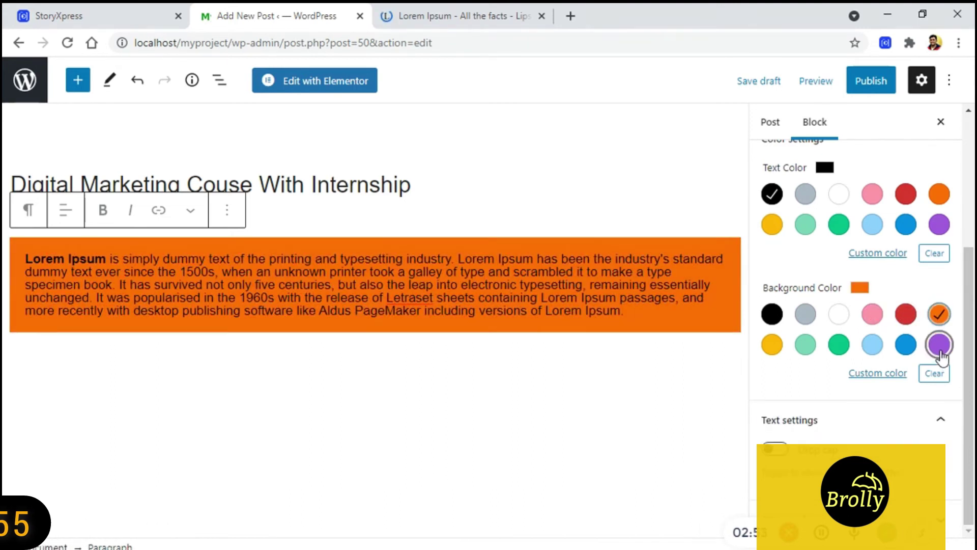
click(939, 345)
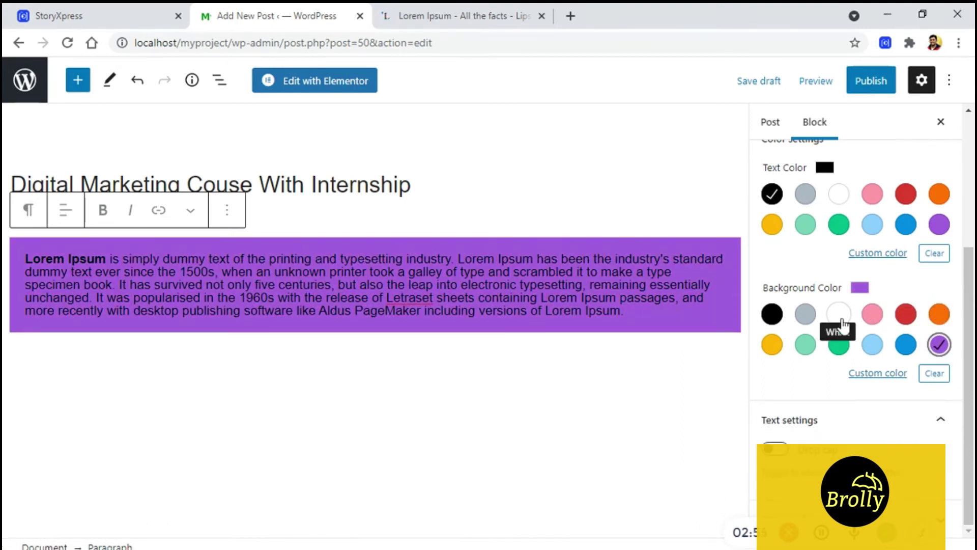
click(840, 320)
Review the post's visibility options, permalink and category settings.
click(771, 122)
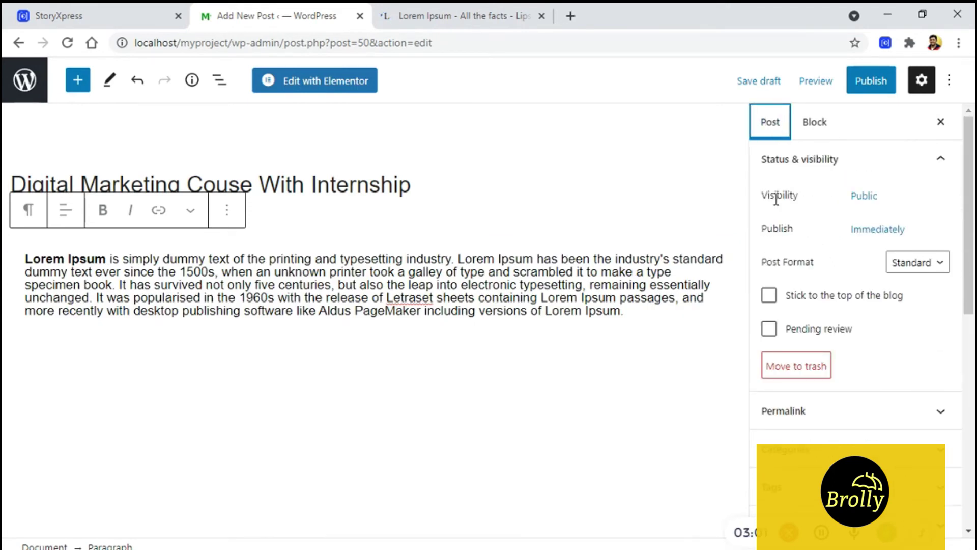
click(872, 203)
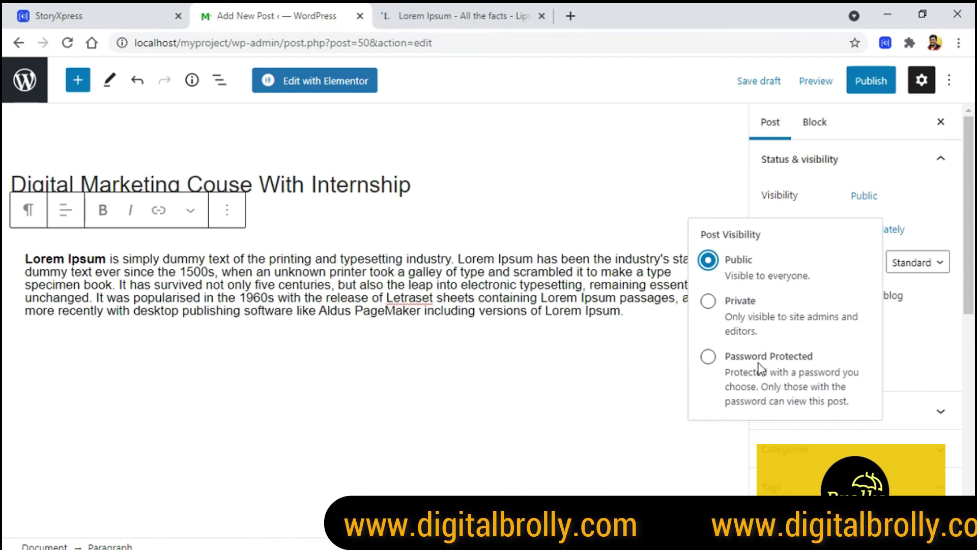
scroll(923, 285, down, 3)
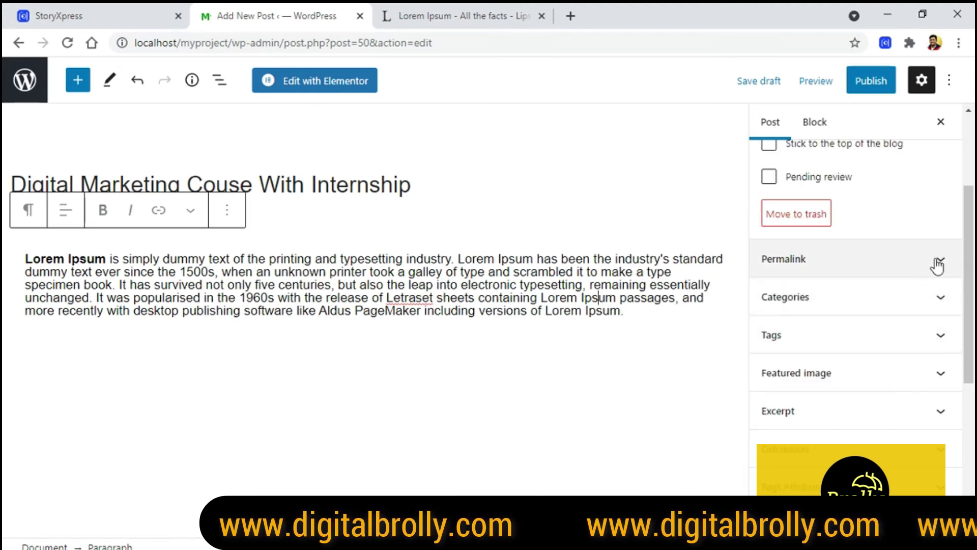
click(938, 260)
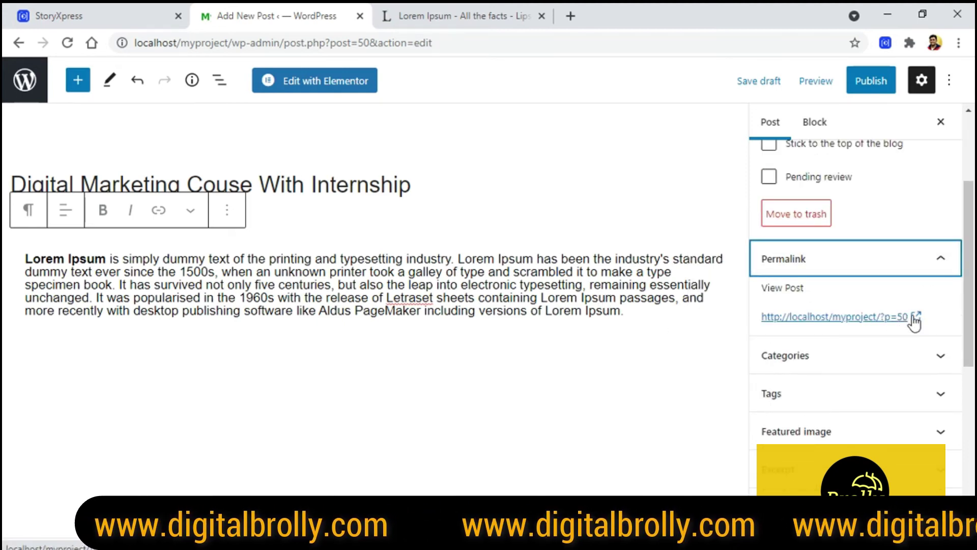
click(949, 261)
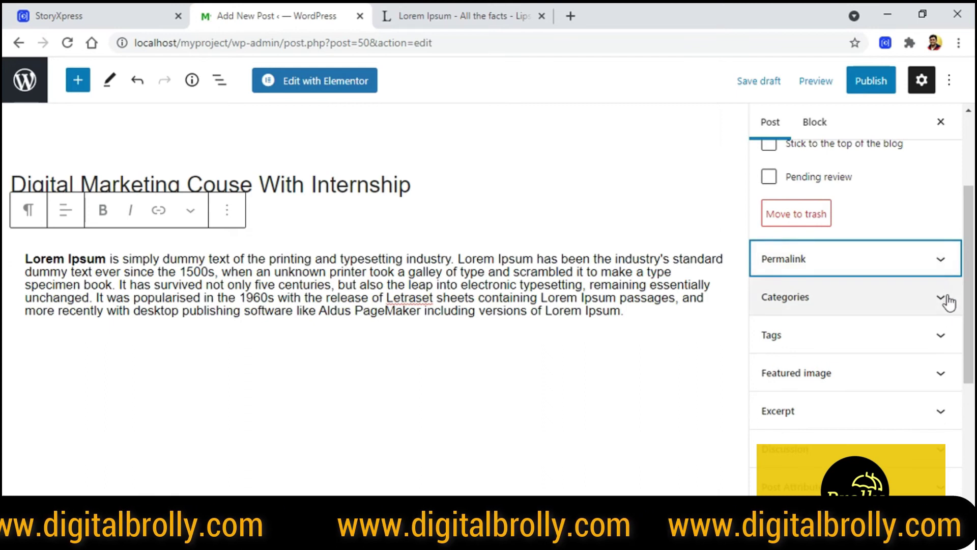
click(948, 301)
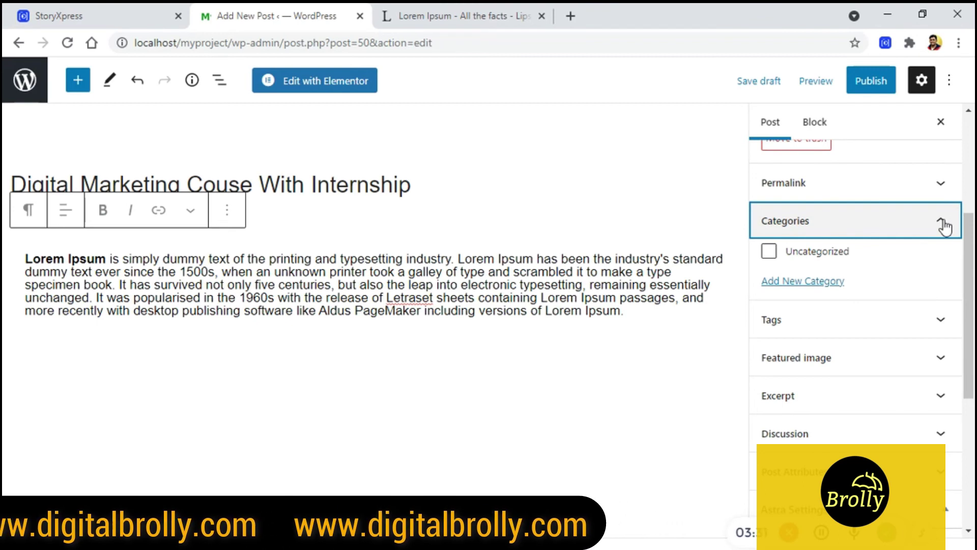
click(944, 225)
Upload the Wordpress-img picture from the Desktop folder for the post's featured image.
click(947, 303)
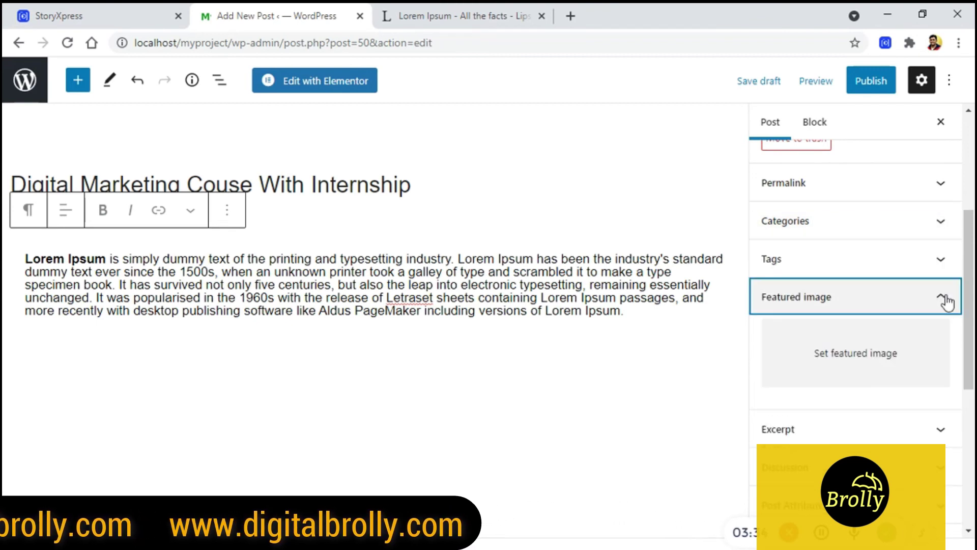
click(873, 361)
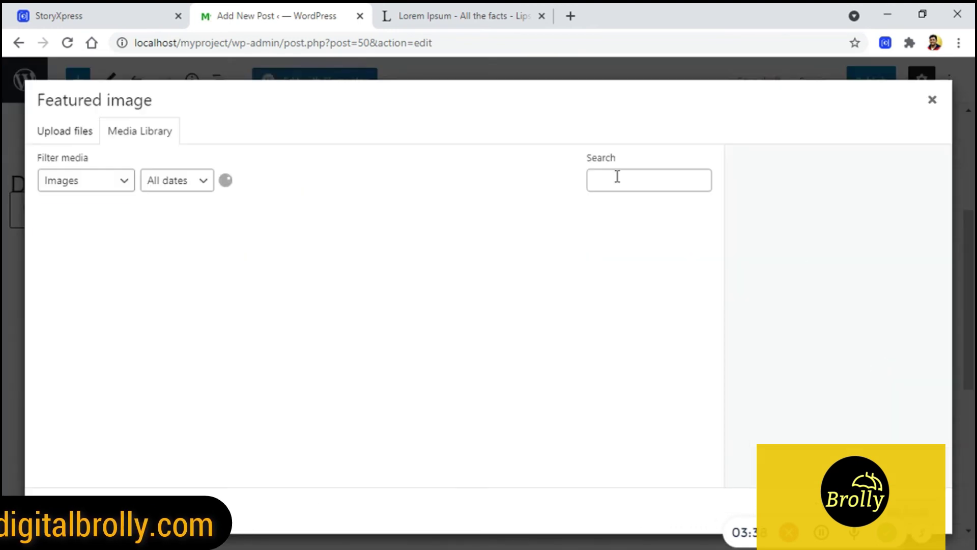
click(71, 137)
click(489, 328)
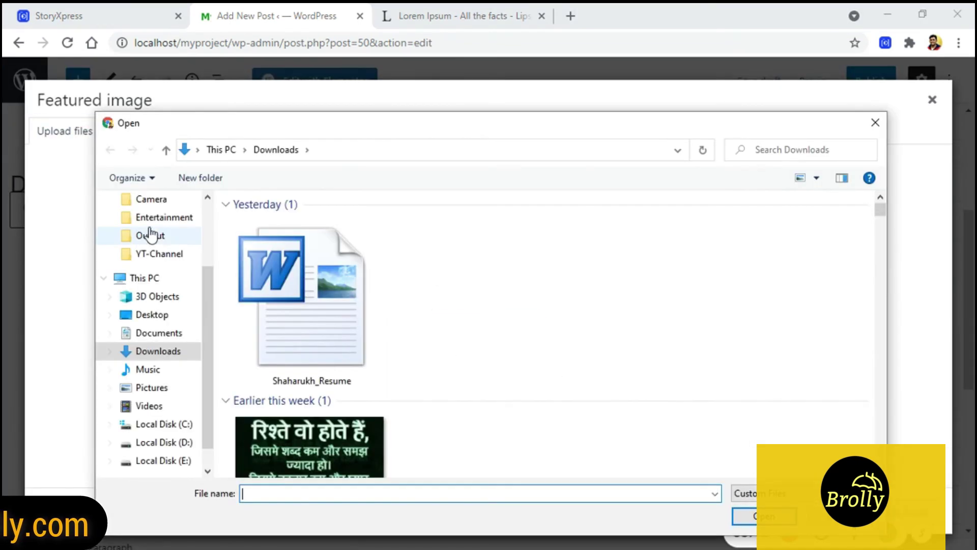
click(152, 229)
click(668, 303)
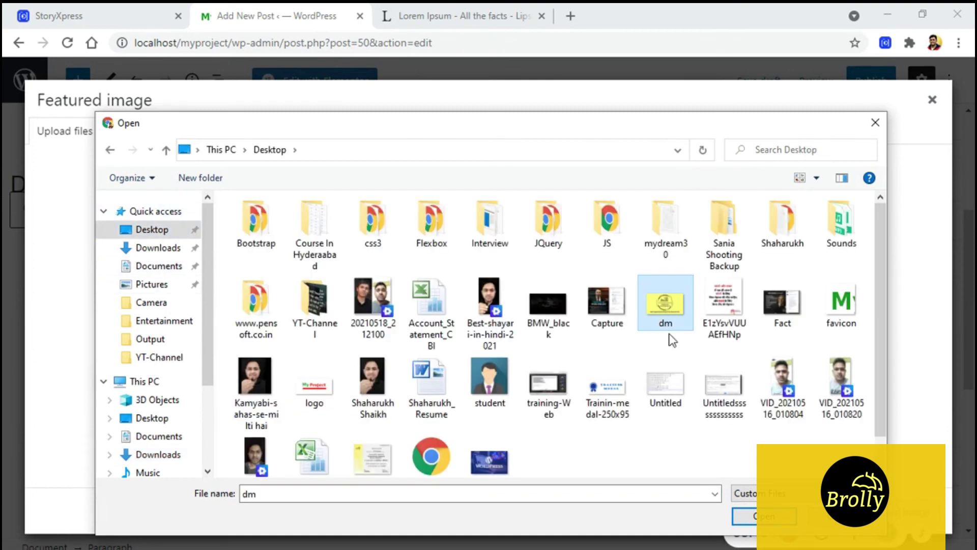
click(753, 514)
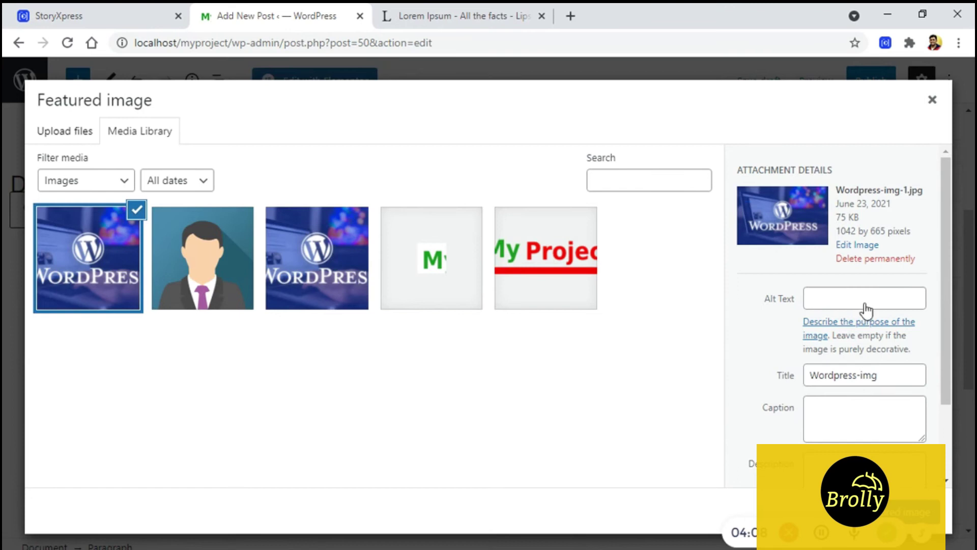
Give the uploaded image the alt text "Digital-marketing" and set it as the post's featured image.
click(868, 294)
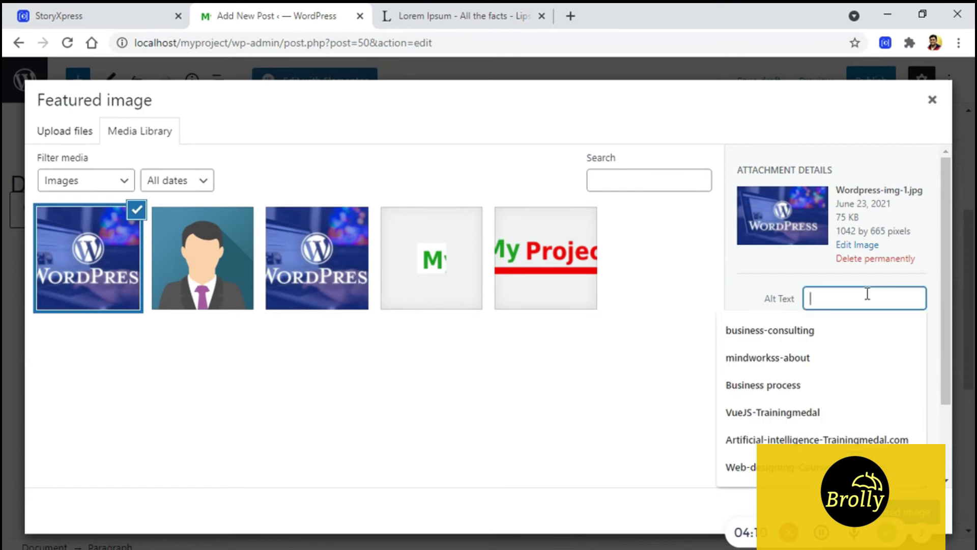
text(Dig)
key(Down)
key(Return)
scroll(866, 356, down, 2)
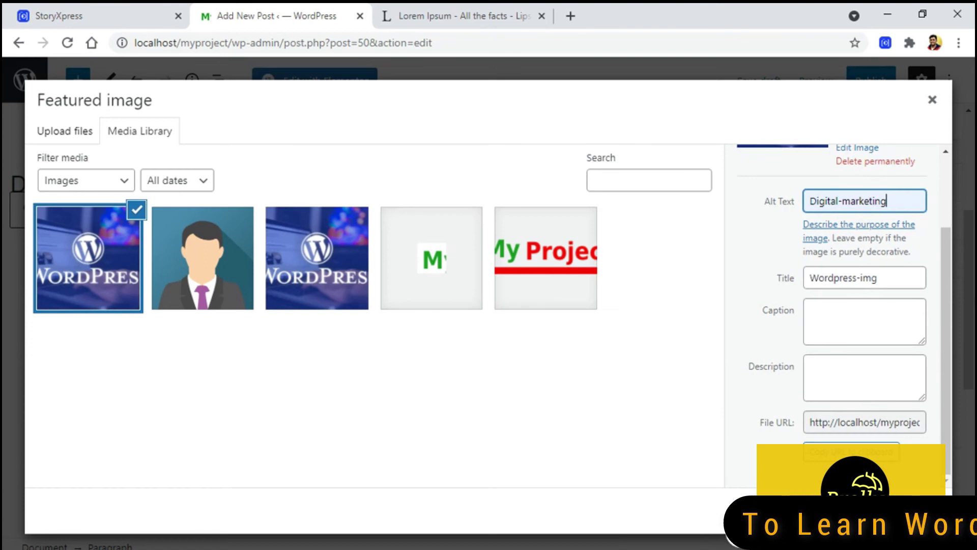
click(895, 512)
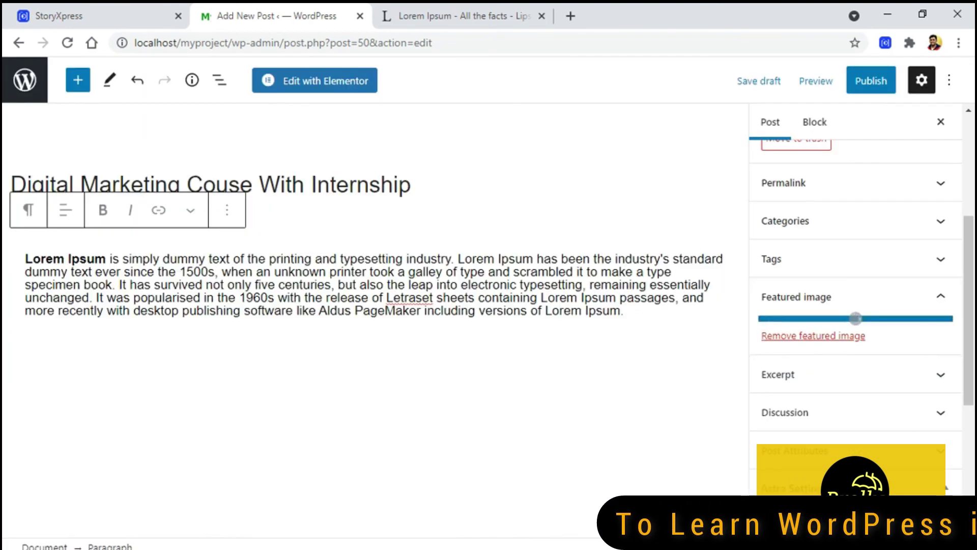
Look over the remaining post settings and publish the post immediately with public visibility.
scroll(831, 369, down, 5)
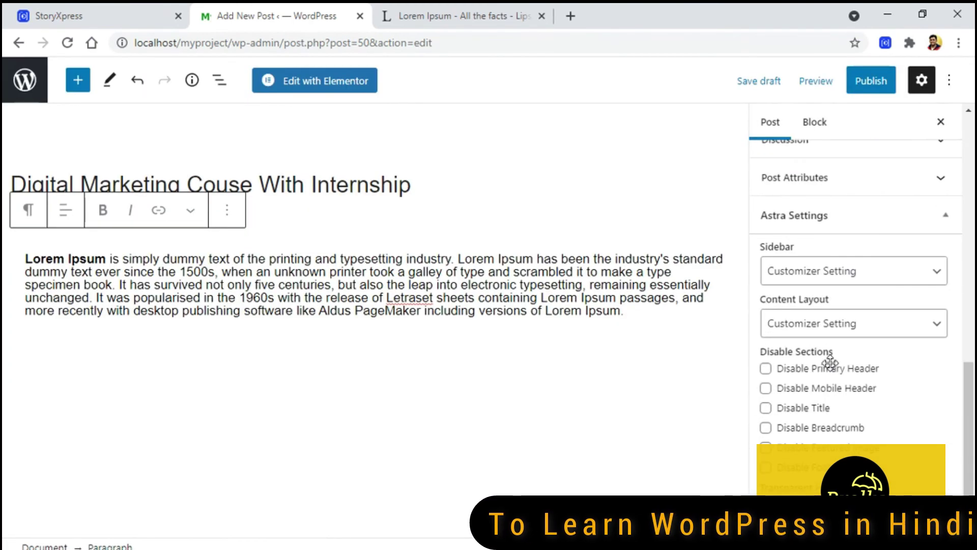
scroll(831, 366, up, 10)
scroll(844, 255, up, 2)
click(871, 82)
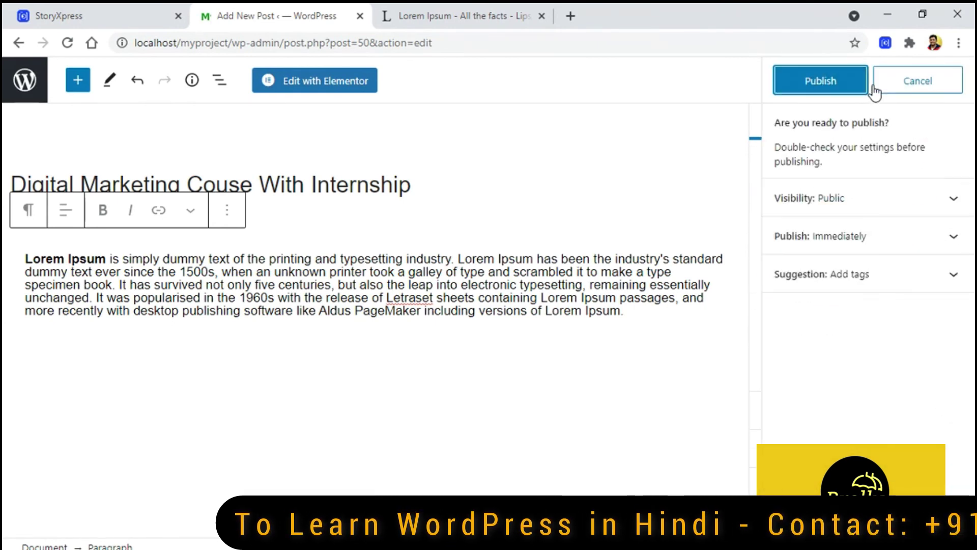
click(835, 83)
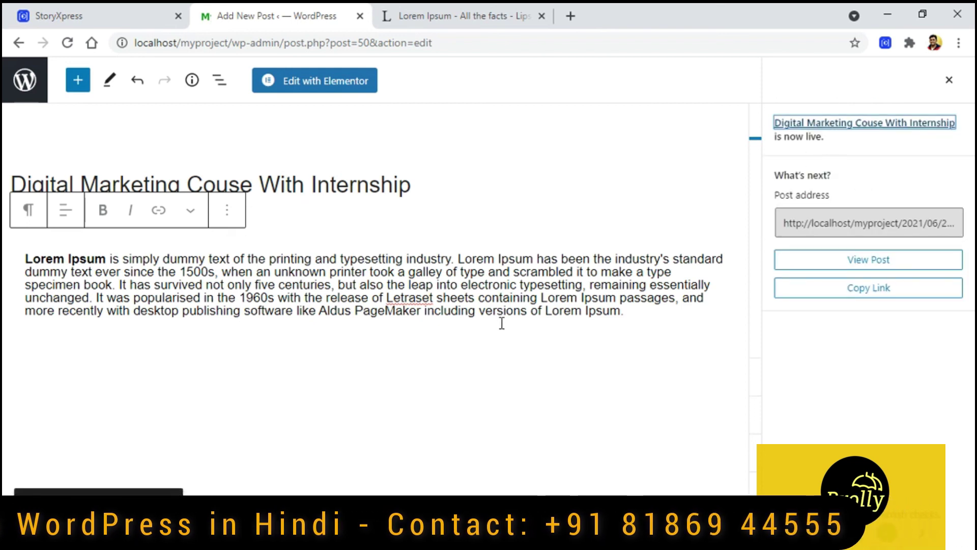
Open the published post on the site and check its featured image, title and paragraph.
click(878, 262)
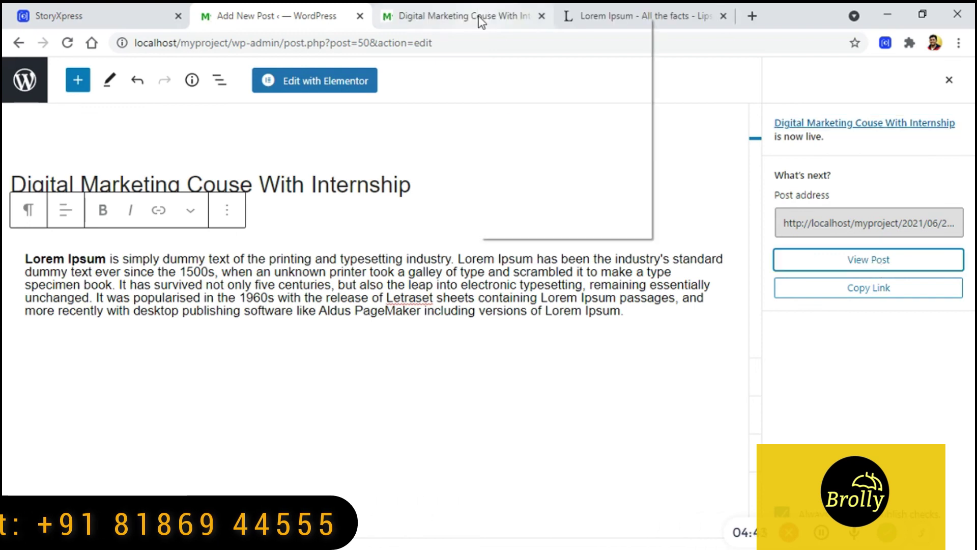
click(479, 16)
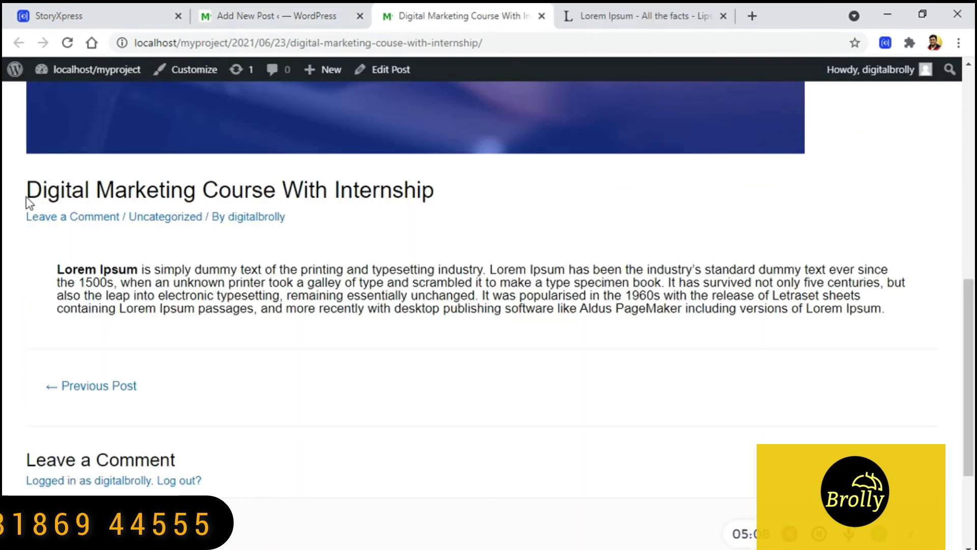
drag(26, 199, 441, 193)
click(442, 290)
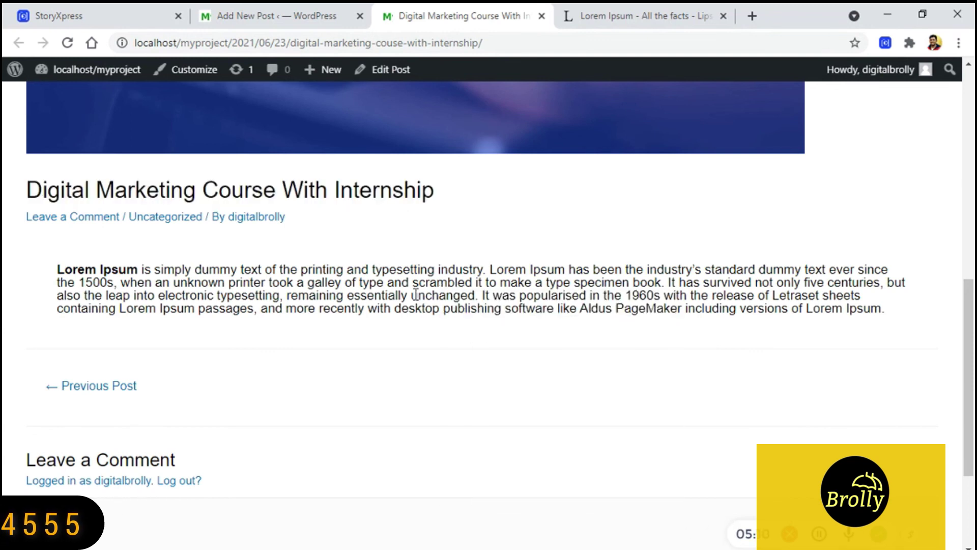
scroll(414, 294, down, 3)
scroll(415, 294, up, 10)
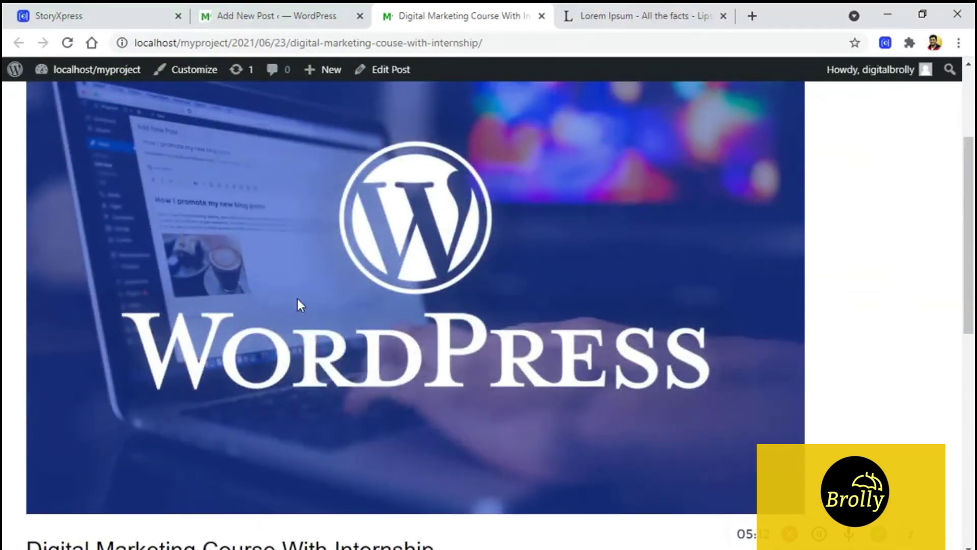
scroll(298, 303, down, 3)
scroll(416, 305, up, 5)
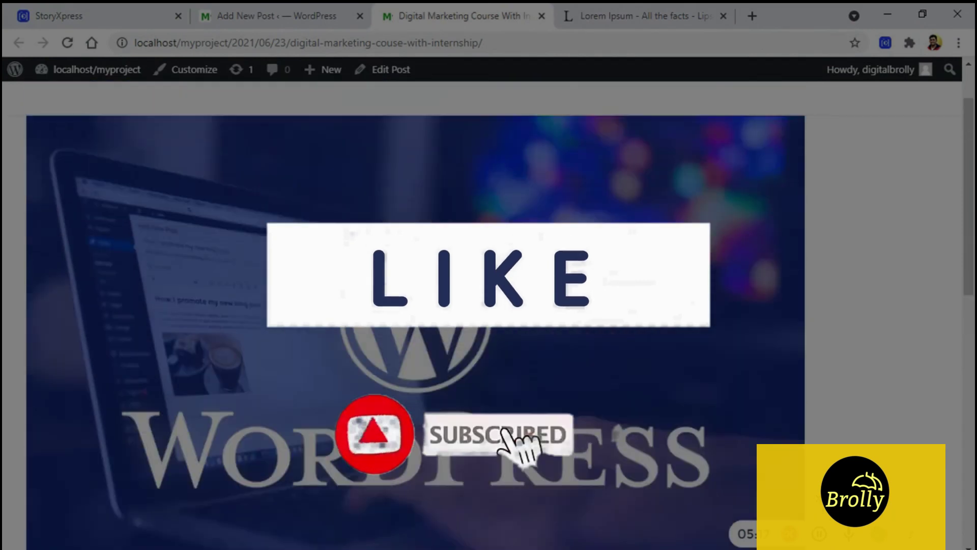